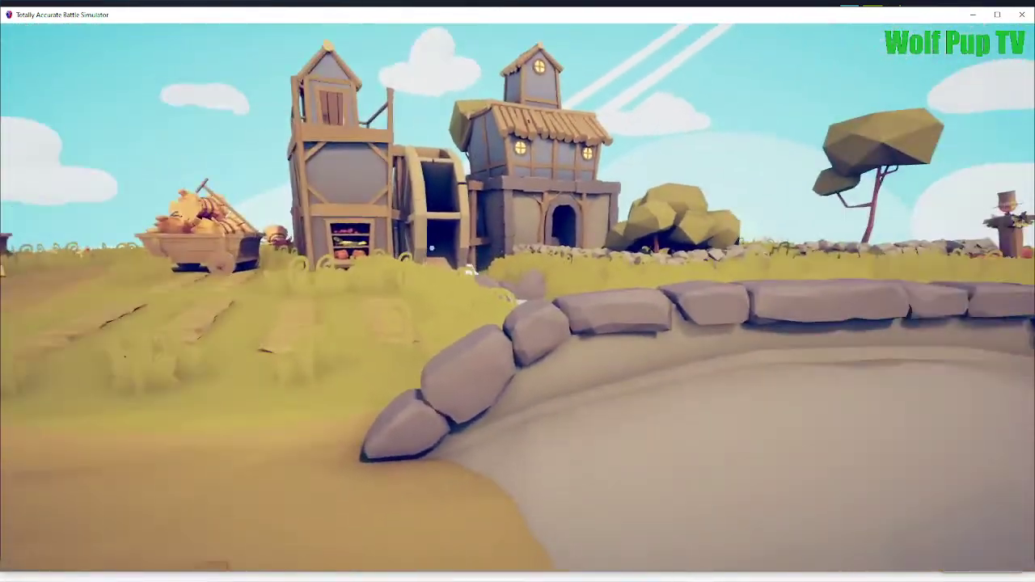
pyautogui.scroll(-1, 518, 292)
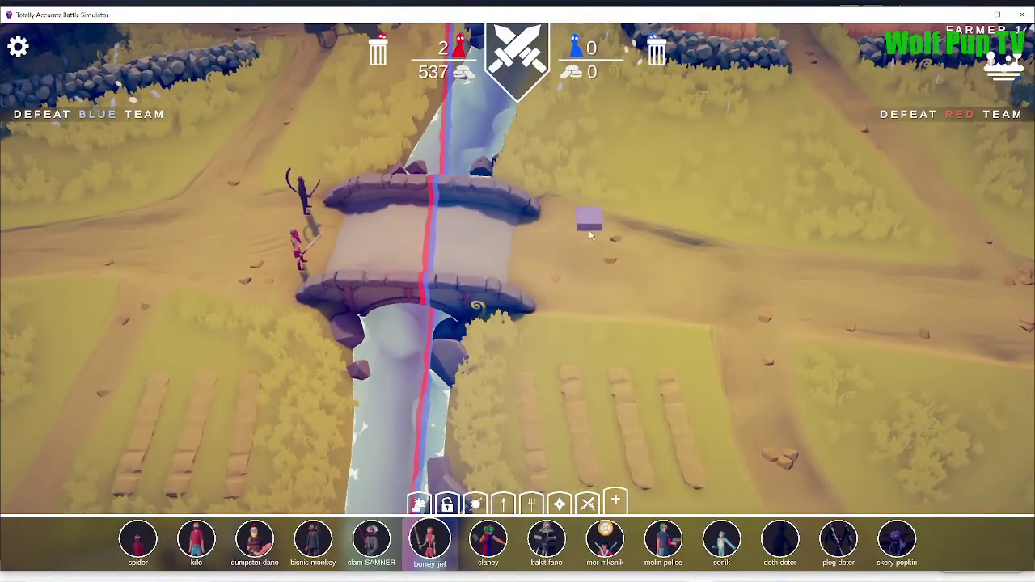
# Select Dumpster Dane from the unit bar for placement
pyautogui.click(254, 539)
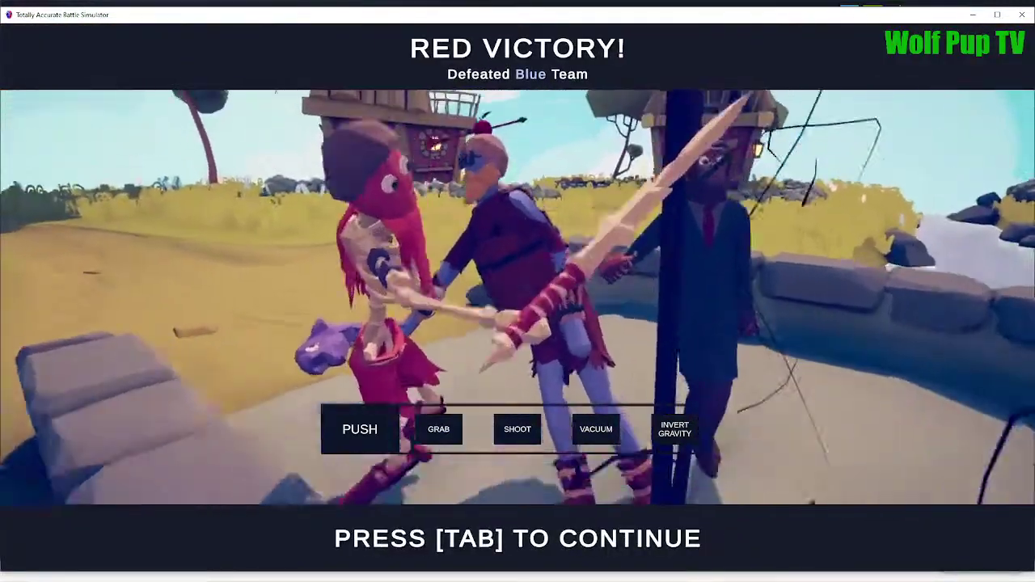
# Return to setup, pick Kirle from the unit bar, and start the next battle
pyautogui.press('Tab')
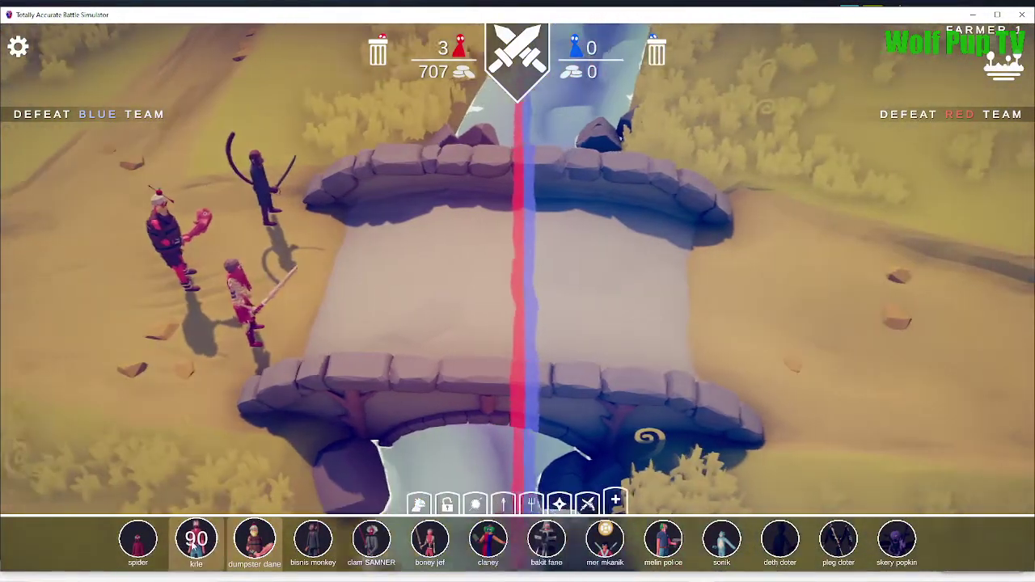
pyautogui.click(196, 538)
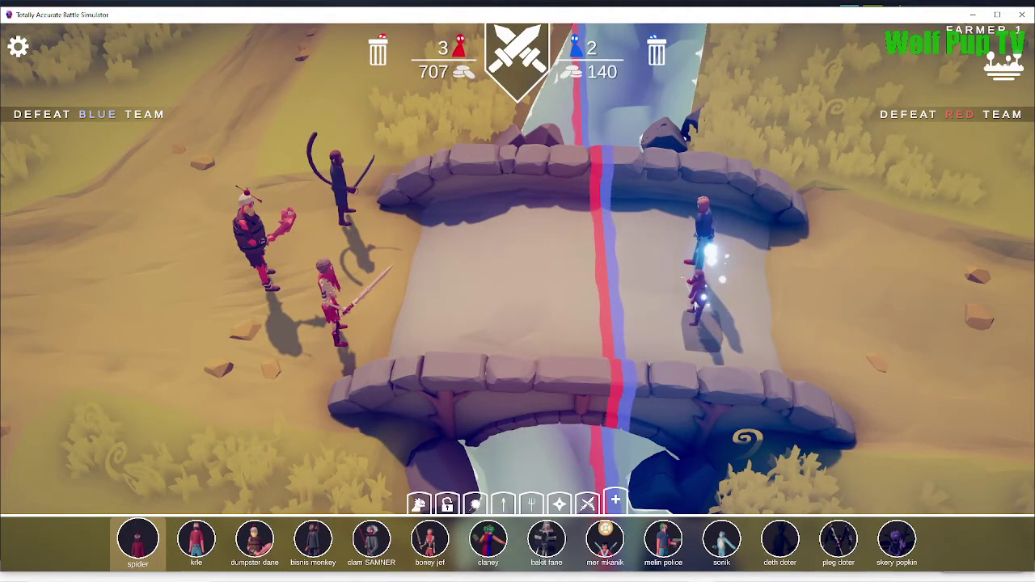
pyautogui.press('space')
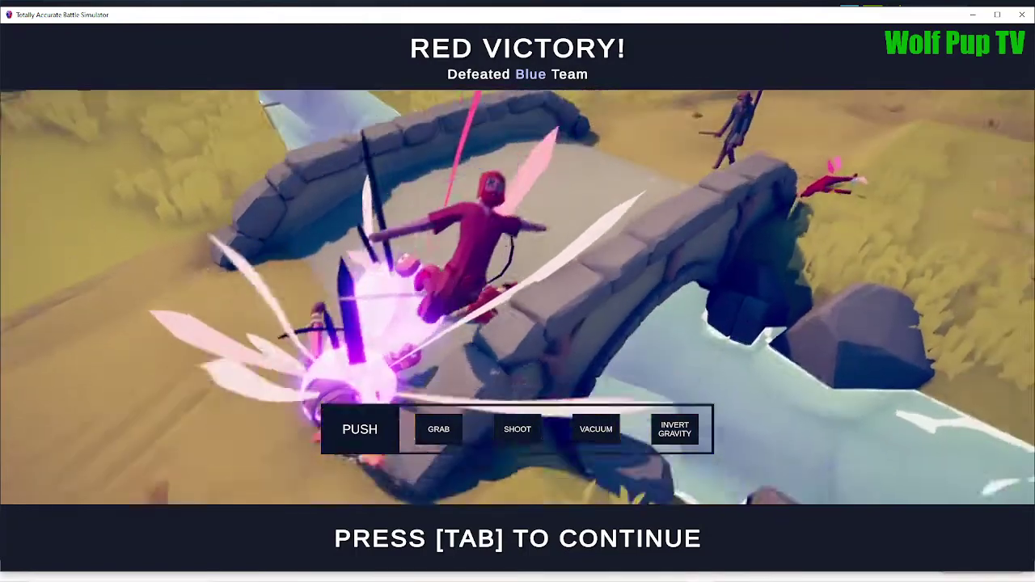
# Back in setup, remove the two blue bridge units and add two red units on the left field
pyautogui.press('Tab')
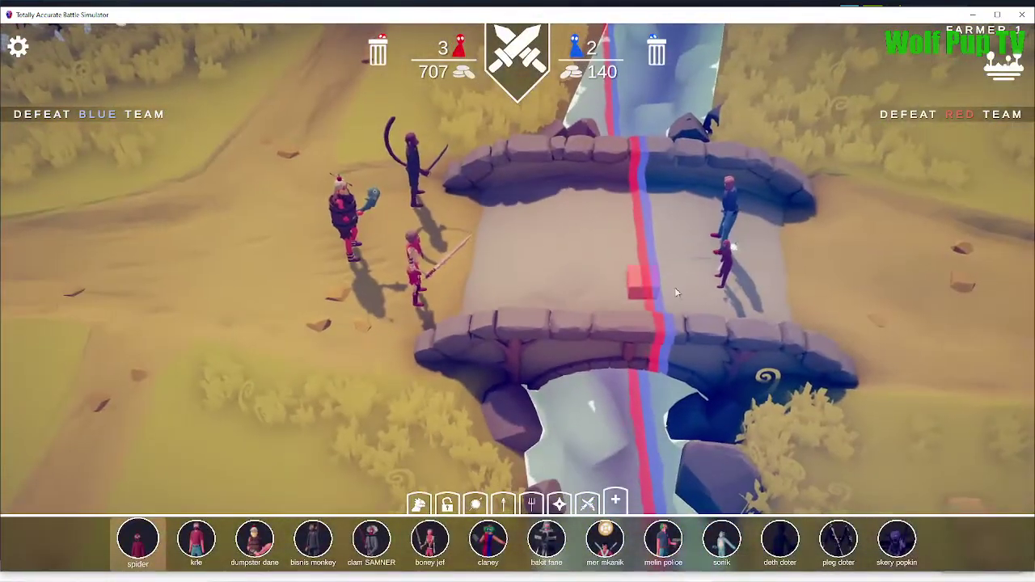
pyautogui.rightClick(728, 267)
pyautogui.rightClick(703, 206)
pyautogui.click(354, 355)
pyautogui.click(380, 212)
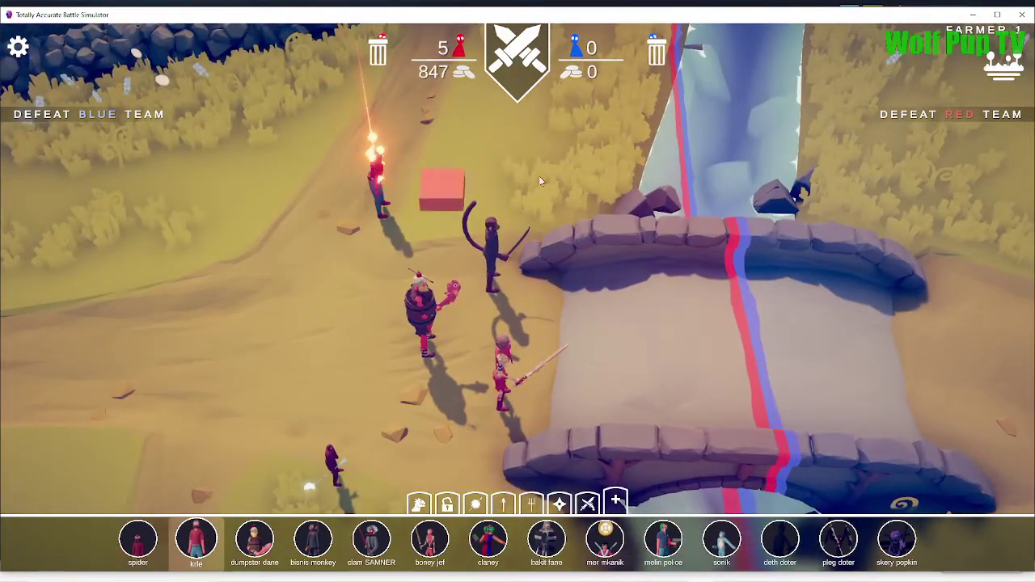
# Load the Dynasty map from the second page of battle maps
pyautogui.click(1007, 69)
pyautogui.click(934, 304)
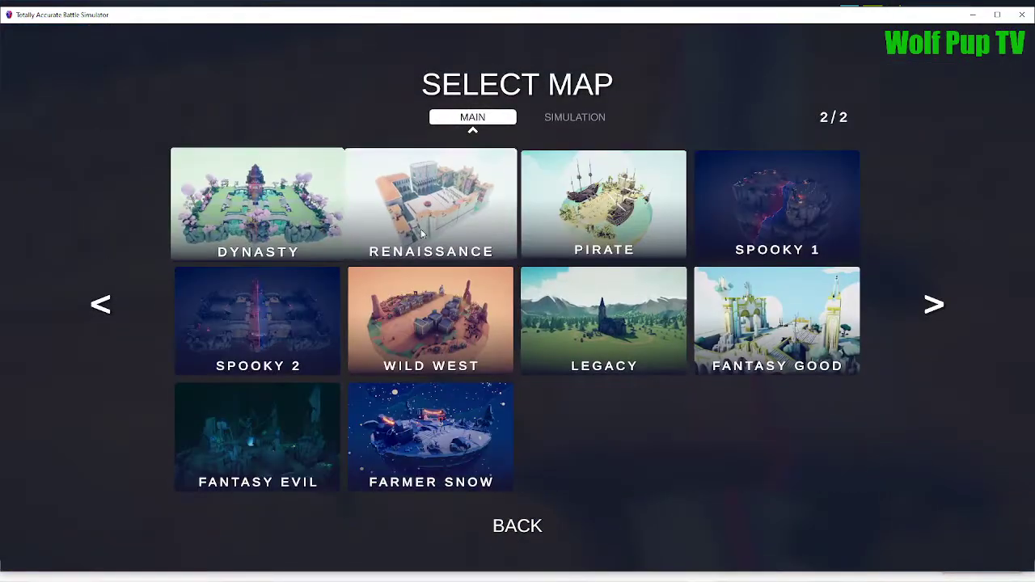
pyautogui.click(237, 188)
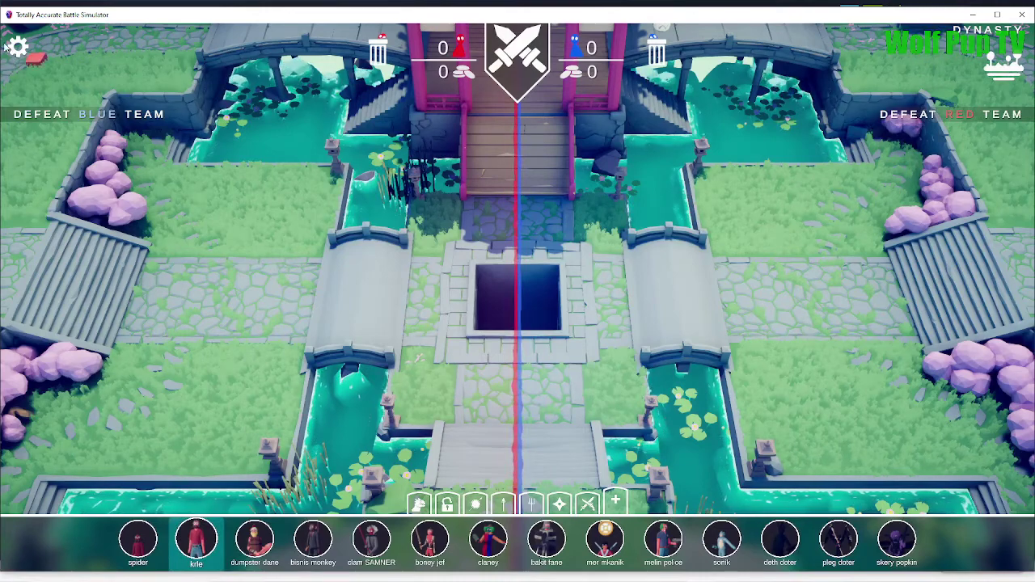
# Reposition the team dividing line through the battle configuration settings
pyautogui.click(16, 46)
pyautogui.click(136, 122)
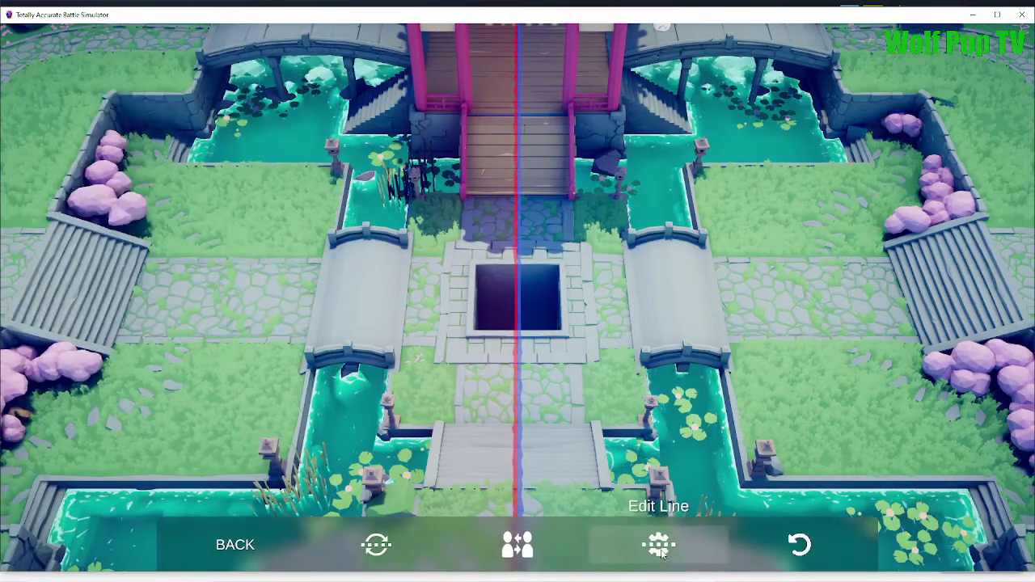
pyautogui.click(658, 550)
pyautogui.scroll(-2, 527, 357)
pyautogui.scroll(-3, 527, 356)
pyautogui.scroll(-2, 527, 357)
pyautogui.scroll(-2, 531, 351)
pyautogui.scroll(-2, 522, 354)
pyautogui.scroll(-2, 520, 354)
pyautogui.scroll(-1, 537, 380)
pyautogui.click(535, 379)
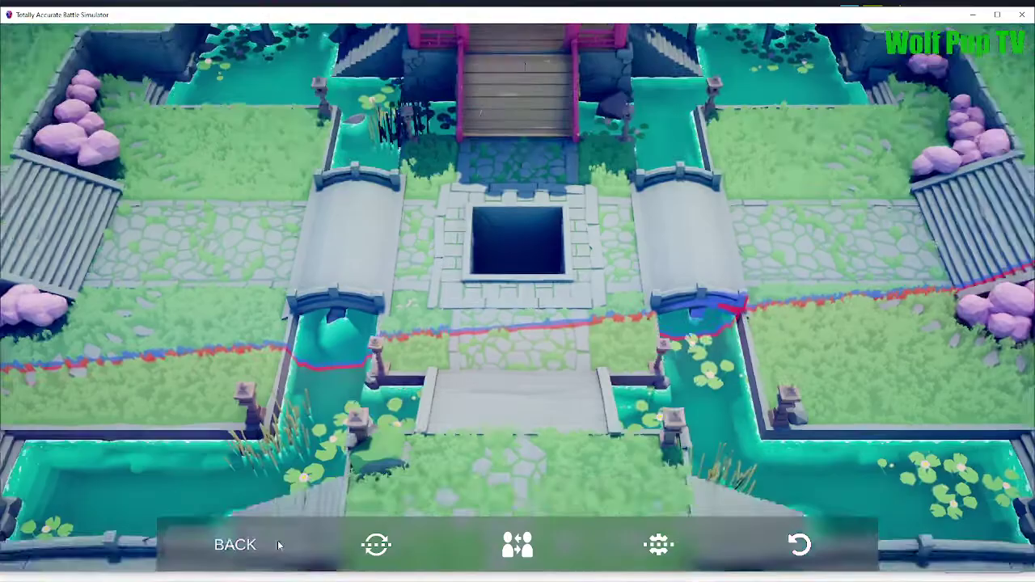
pyautogui.click(278, 546)
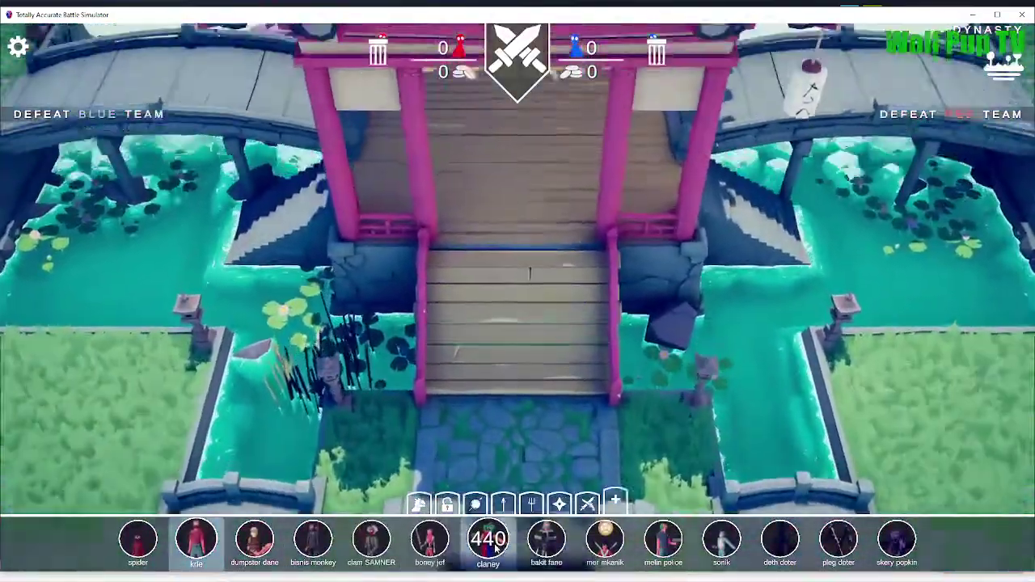
# Place a Clancy unit for blue under the temple gate
pyautogui.click(497, 549)
pyautogui.click(512, 281)
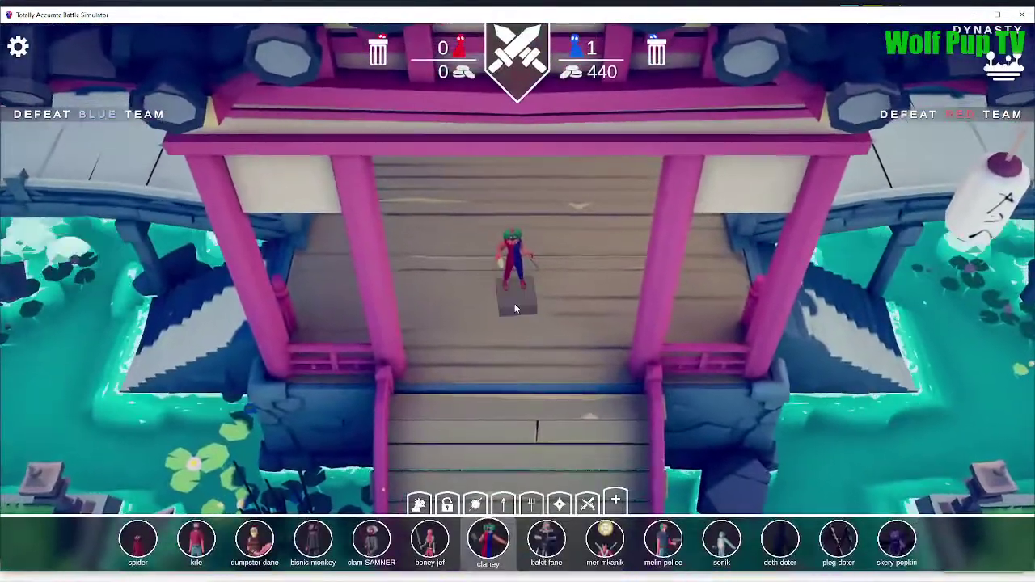
pyautogui.press('s')
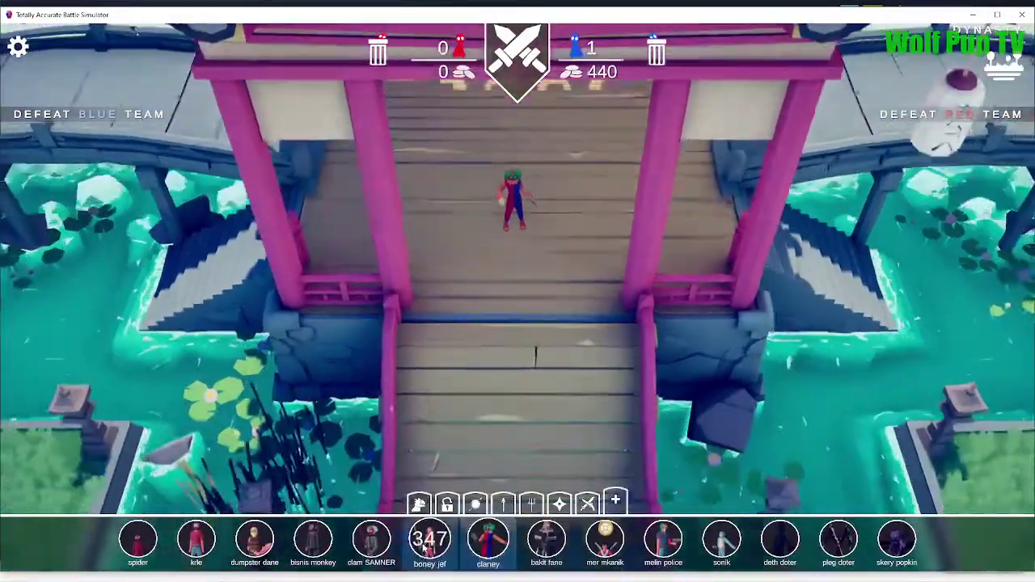
# Place Boney Jef and Dumpster Dane on the red side
pyautogui.click(429, 542)
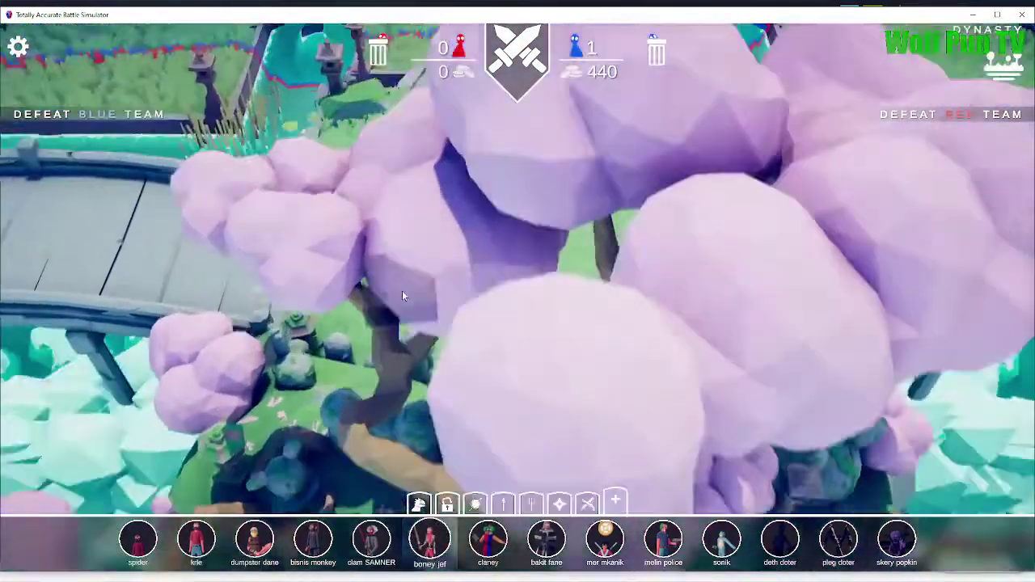
pyautogui.press('s')
pyautogui.click(530, 319)
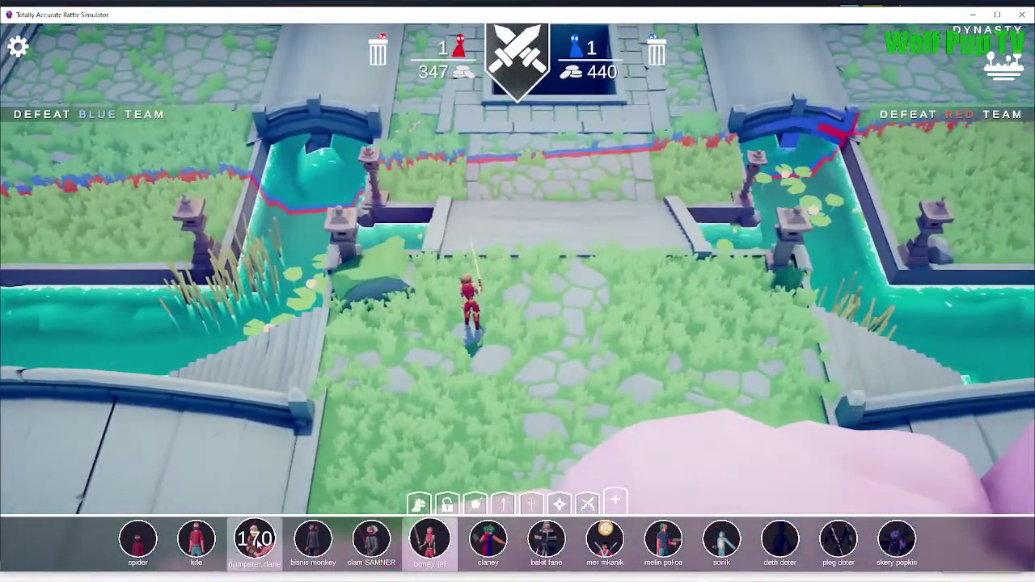
pyautogui.click(255, 541)
pyautogui.click(457, 388)
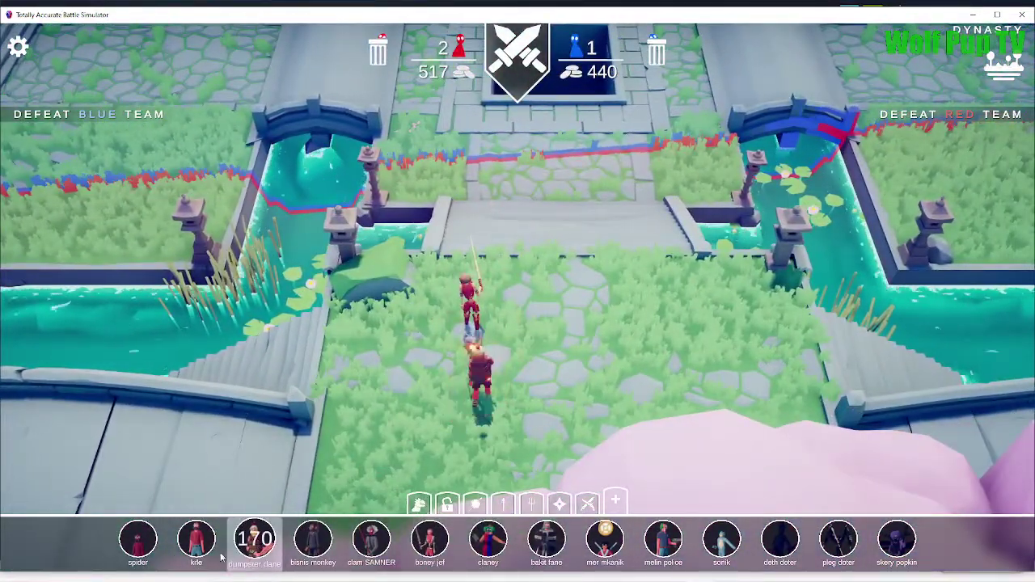
# Add Kile, Spider and Bisnis Monkey to the red courtyard
pyautogui.click(196, 540)
pyautogui.click(408, 408)
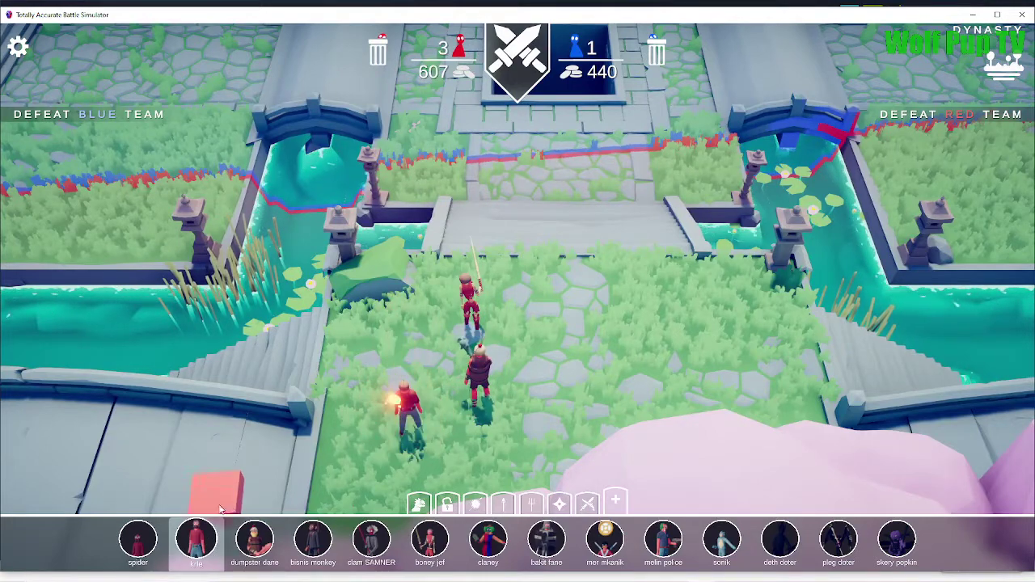
pyautogui.click(141, 552)
pyautogui.click(586, 371)
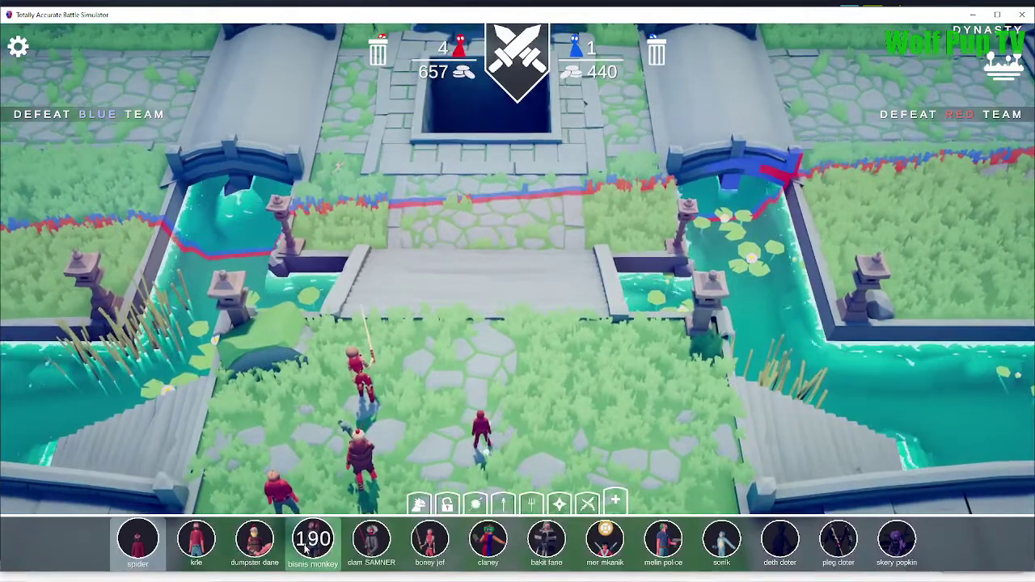
pyautogui.click(306, 540)
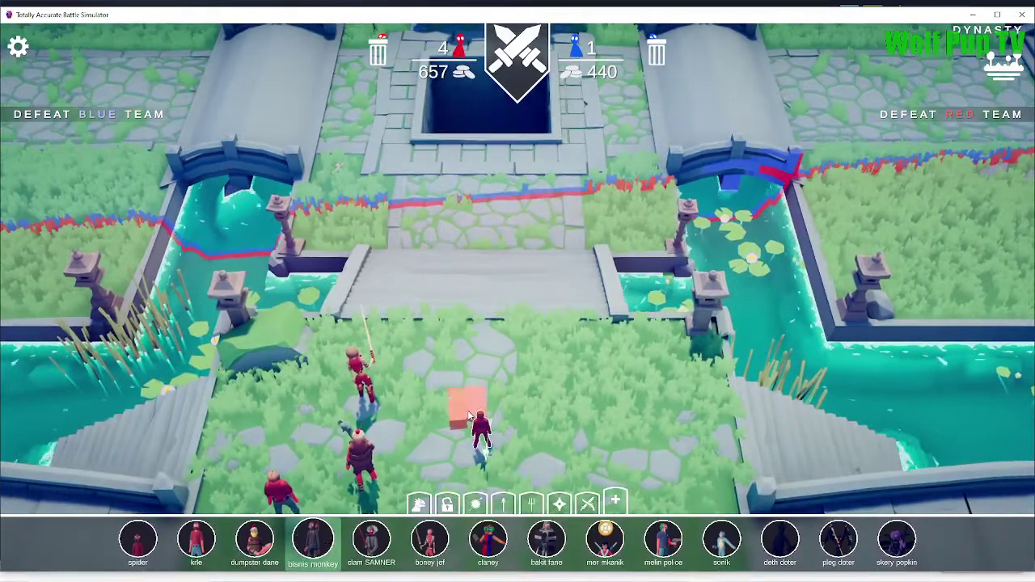
pyautogui.click(440, 339)
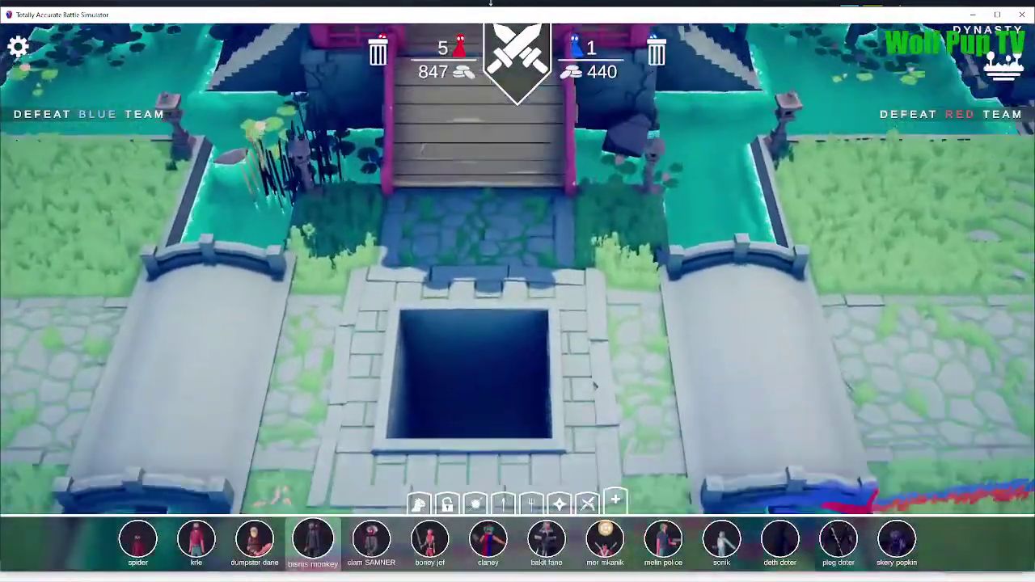
# Pan across the map during the battle, then dismiss the Blue Victory screen
pyautogui.press('s')
pyautogui.press('a')
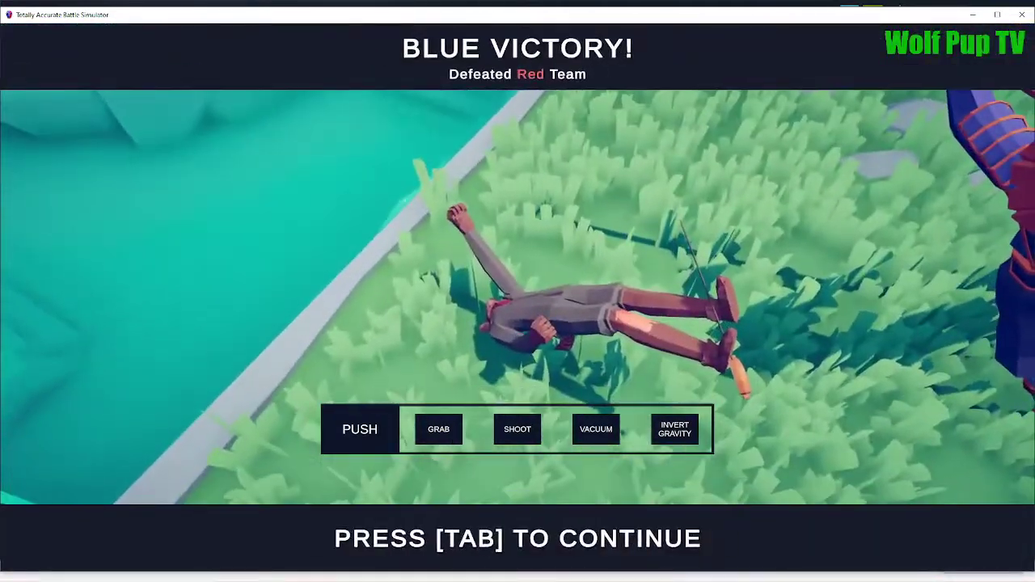
pyautogui.press('Tab')
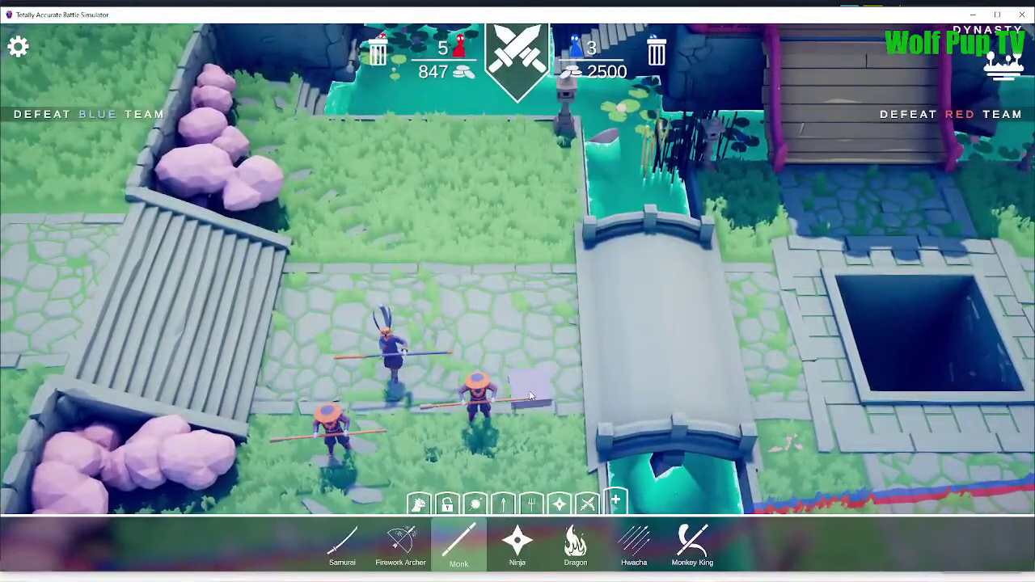
# Remove all three orange-hat blue monks, leaving red's five units
pyautogui.rightClick(531, 396)
pyautogui.rightClick(300, 455)
pyautogui.press('d')
pyautogui.rightClick(295, 239)
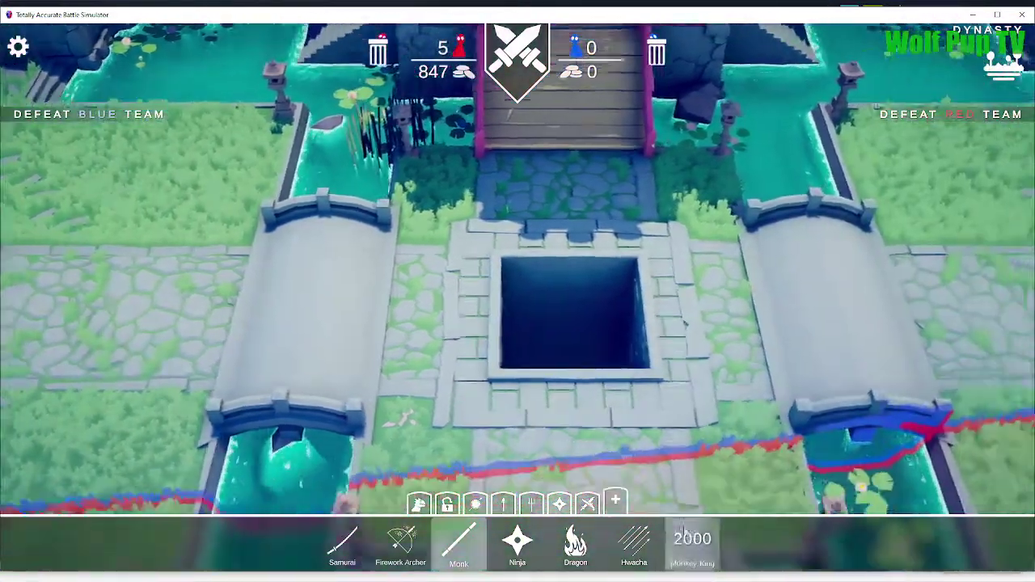
pyautogui.press('s')
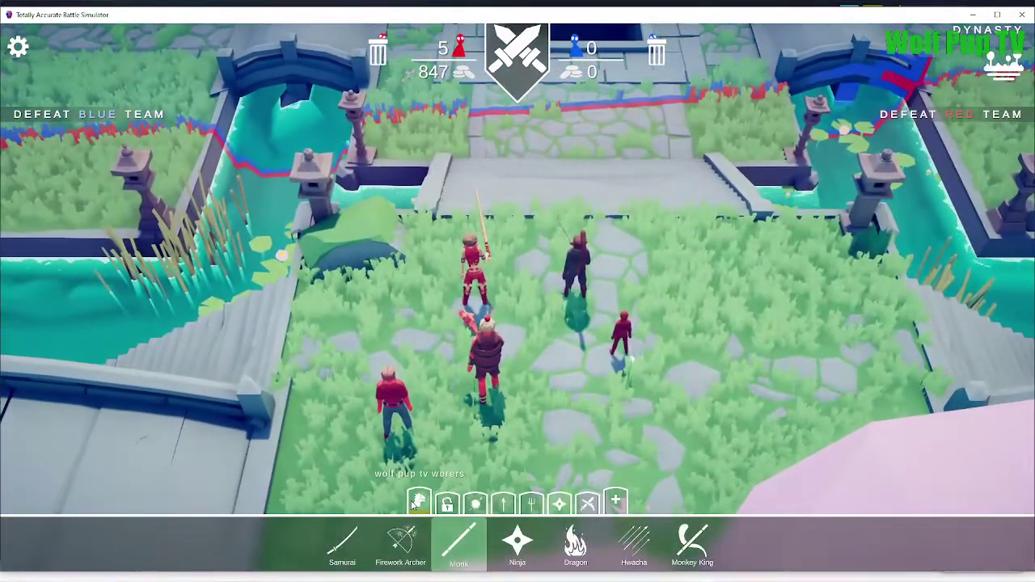
# Place a Claney unit from the custom collection with the red team
pyautogui.click(418, 503)
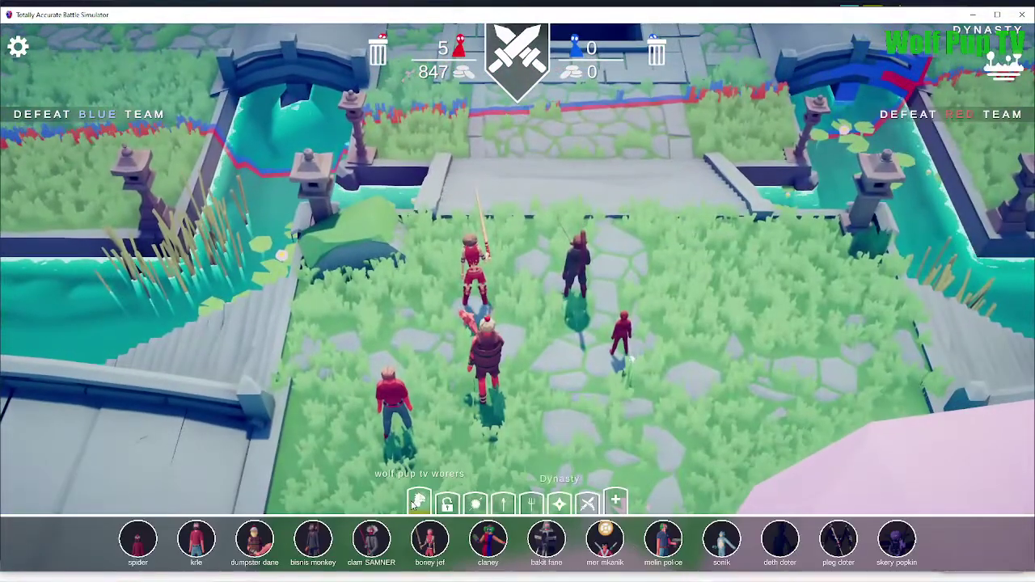
pyautogui.click(529, 442)
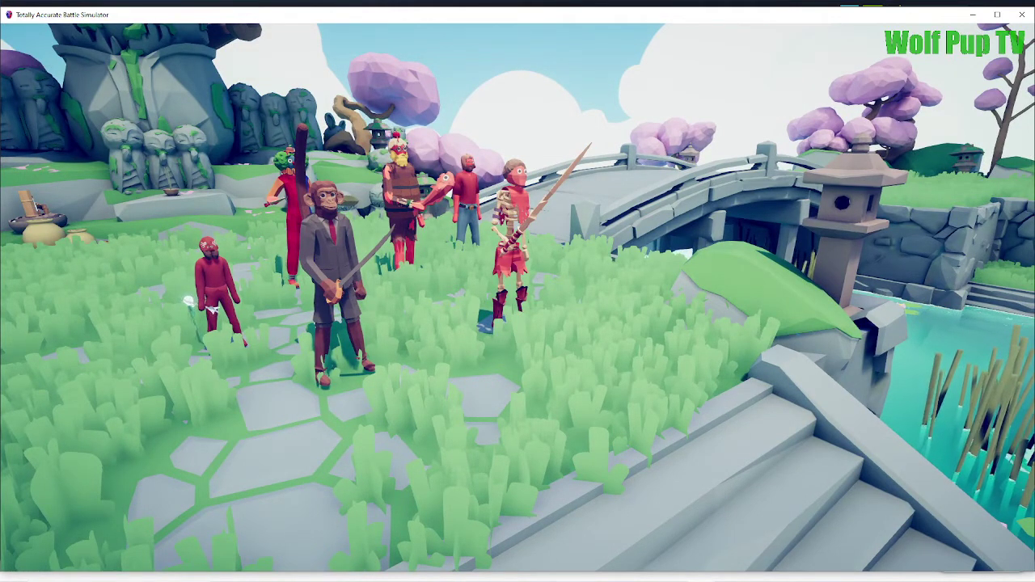
pyautogui.press('w')
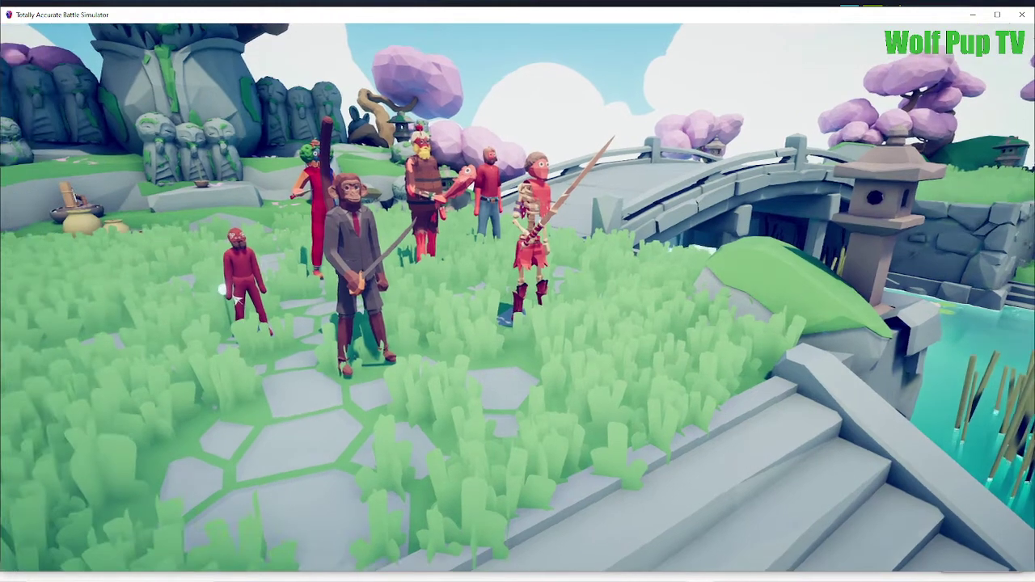
pyautogui.press('s')
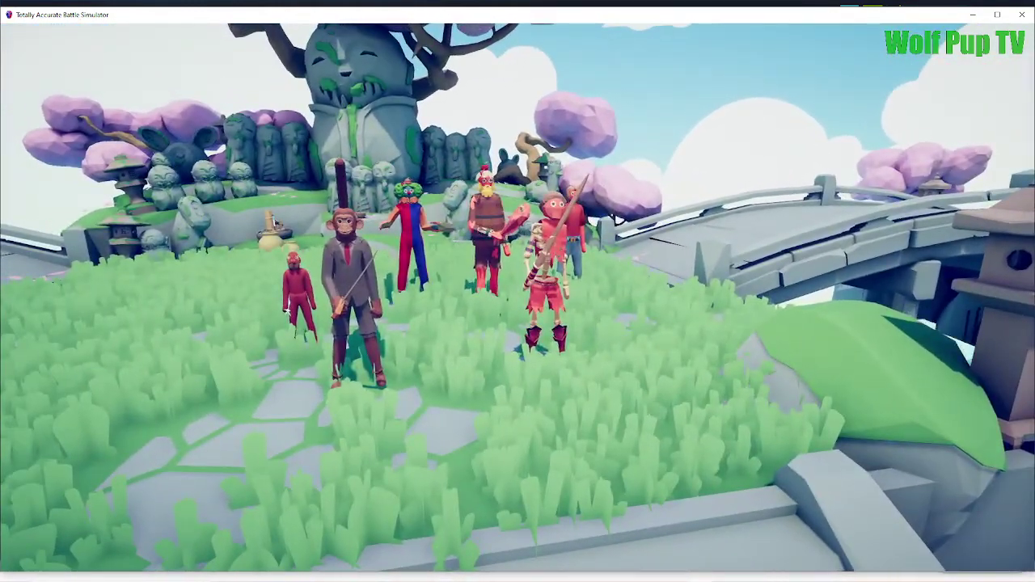
pyautogui.press('a')
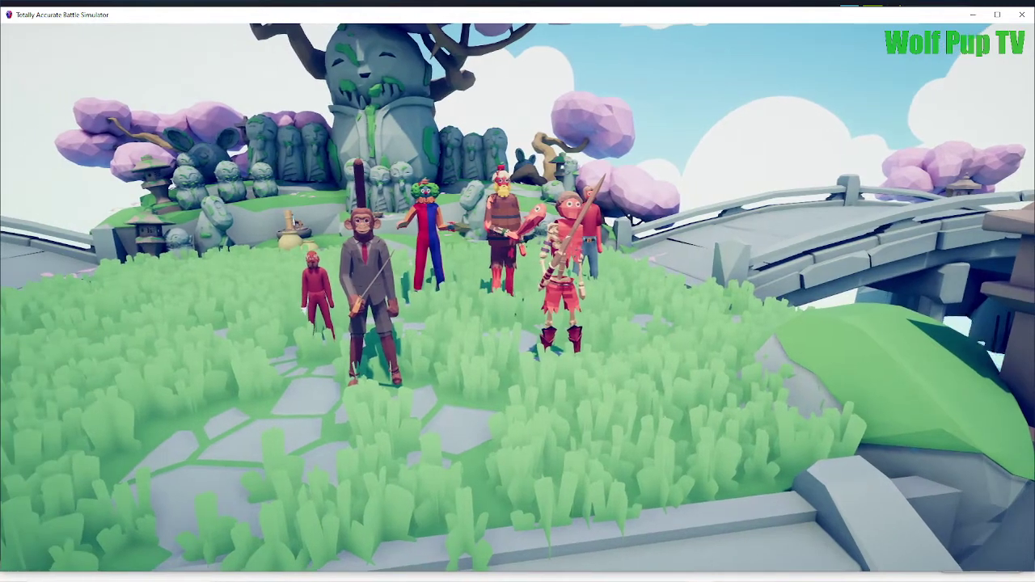